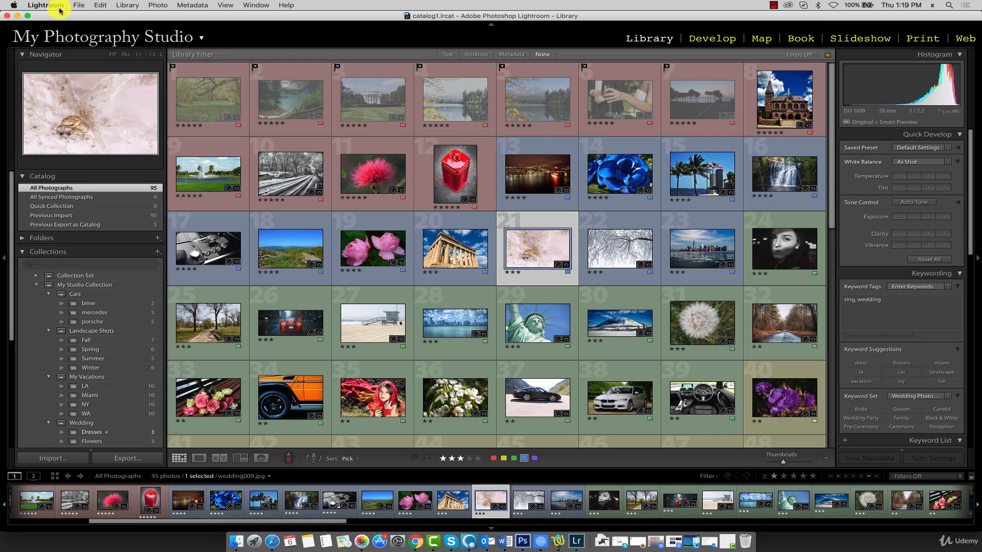
# Minimize Lightroom, create a desktop folder named "Watch Folder", and place it near the LR Catalogs folder.
pyautogui.click(18, 16)
pyautogui.rightClick(625, 190)
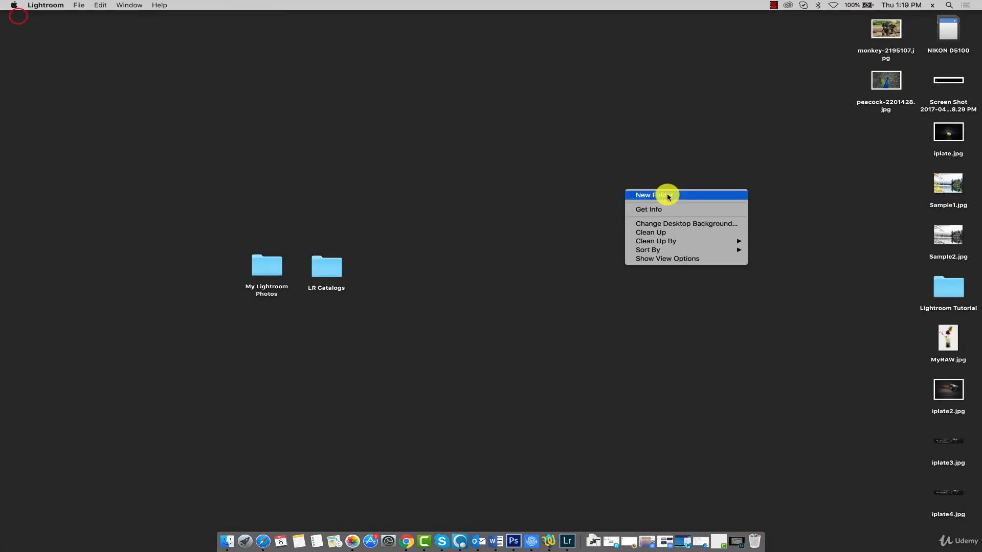
pyautogui.click(668, 197)
pyautogui.rightClick(632, 202)
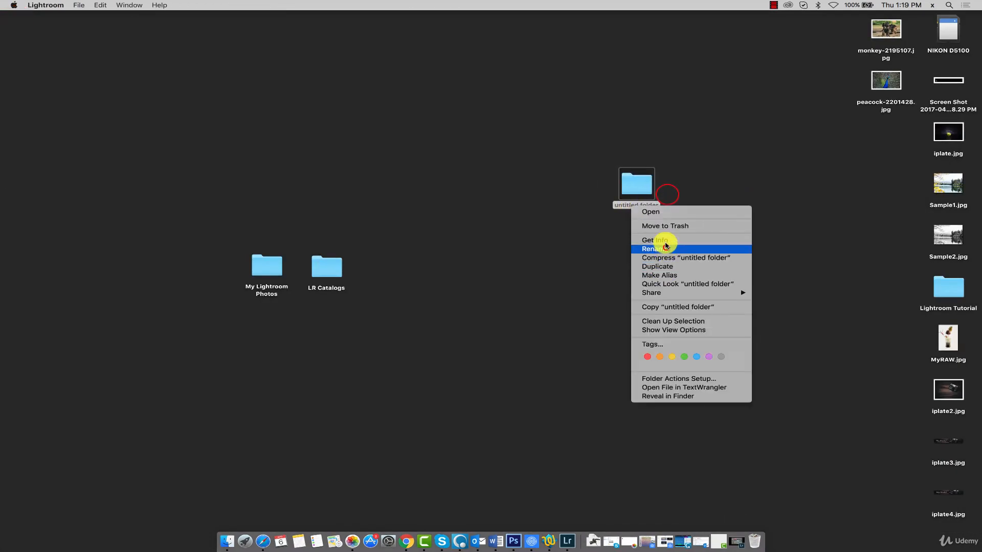
pyautogui.click(665, 246)
pyautogui.write('Watch Folder')
pyautogui.click(640, 185)
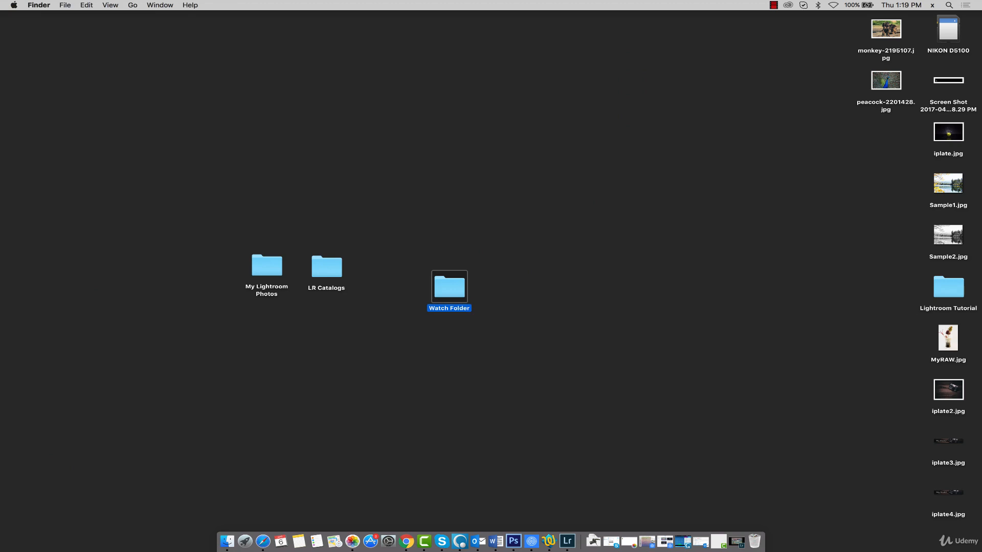
# Return to Lightroom and, in the Auto Import Settings, choose the desktop's Watch Folder as the watched folder.
pyautogui.click(567, 541)
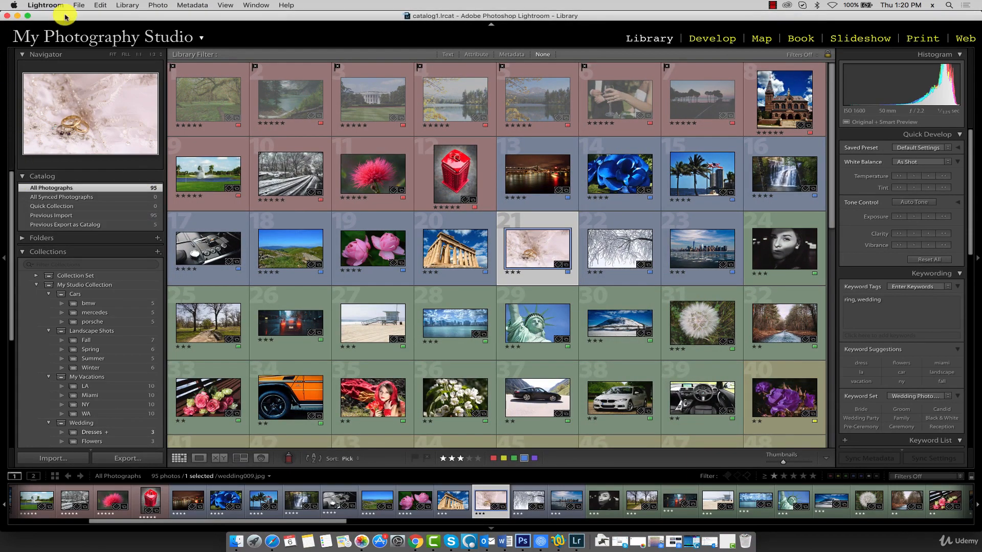
pyautogui.click(77, 6)
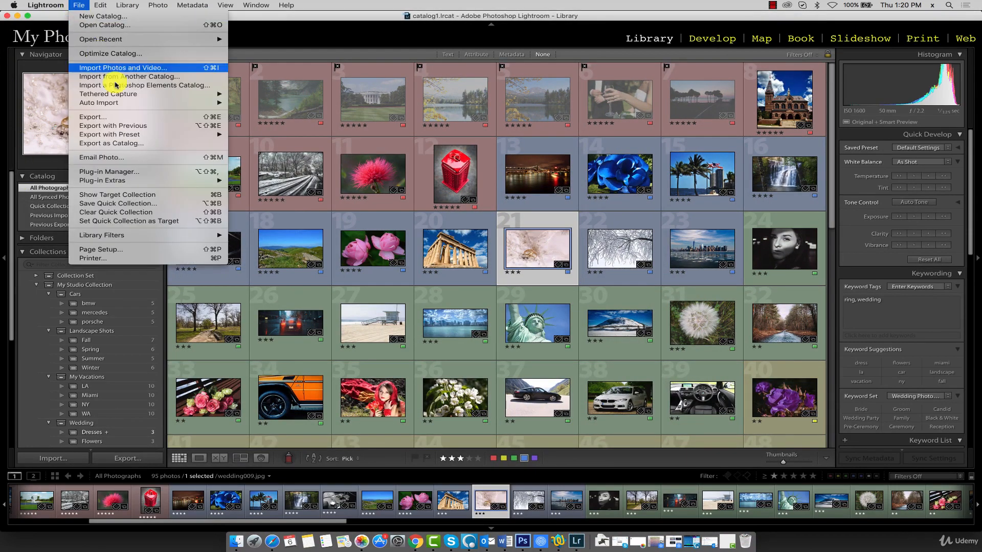
pyautogui.moveTo(123, 101)
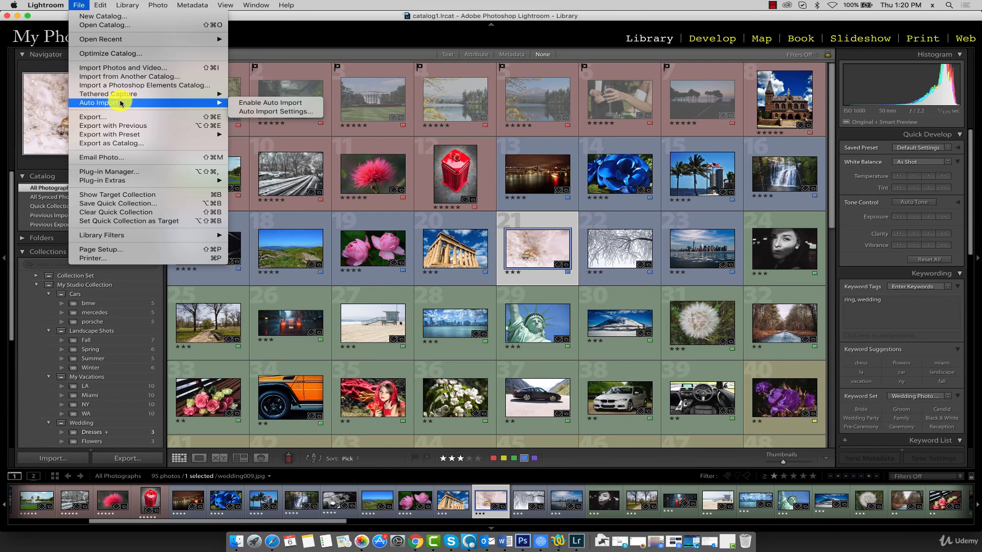
pyautogui.click(281, 113)
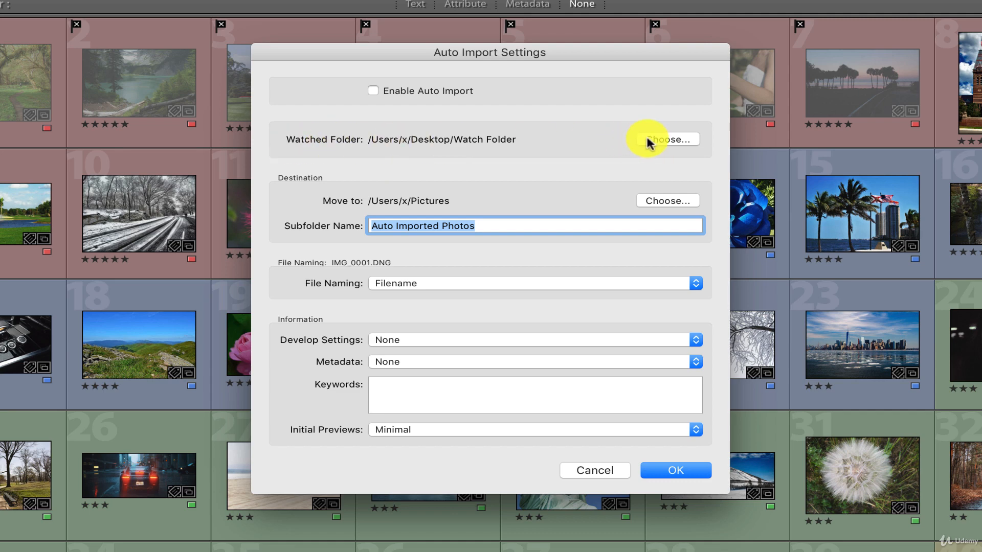
pyautogui.click(667, 139)
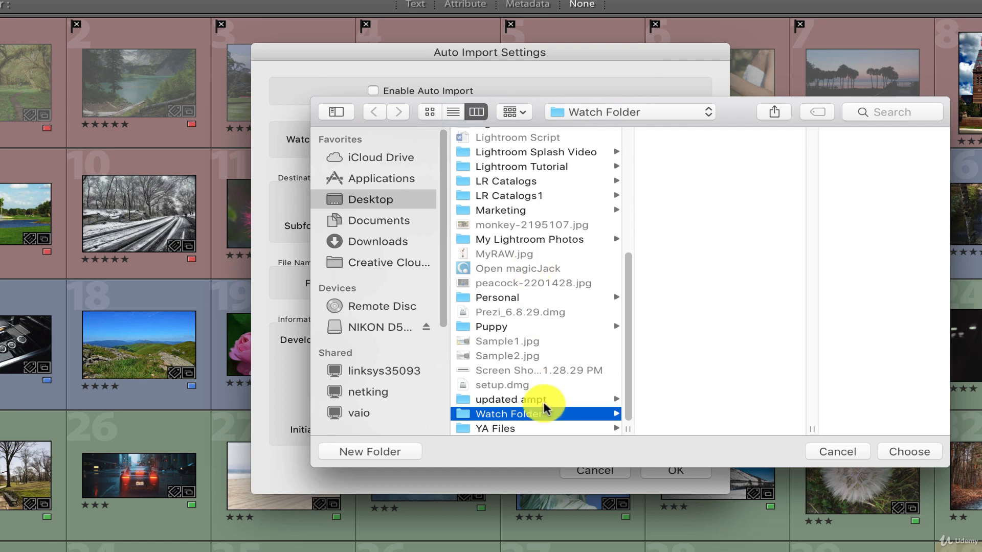
pyautogui.doubleClick(527, 413)
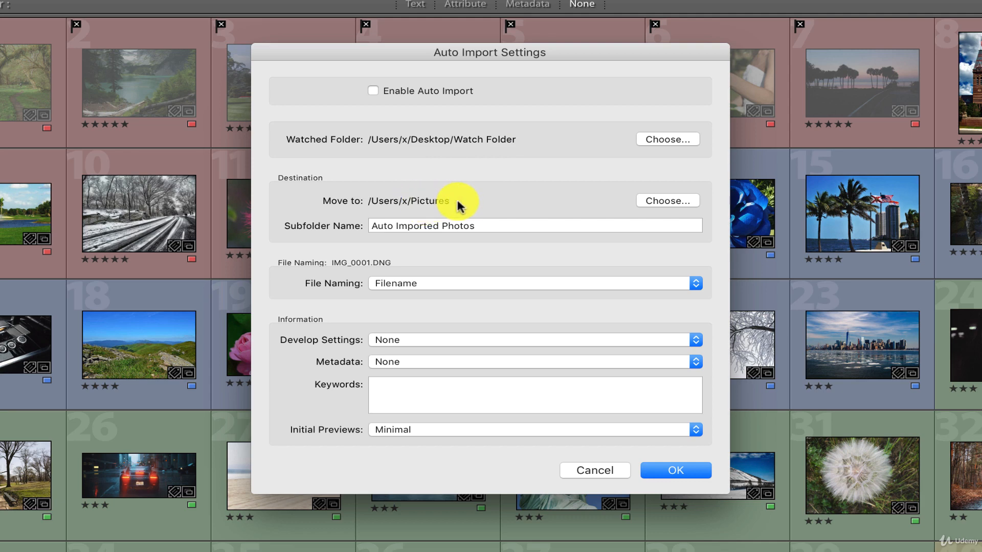
# Set the auto import destination to My Lightroom Photos on the Desktop, enable Auto Import, and apply the settings.
pyautogui.click(669, 202)
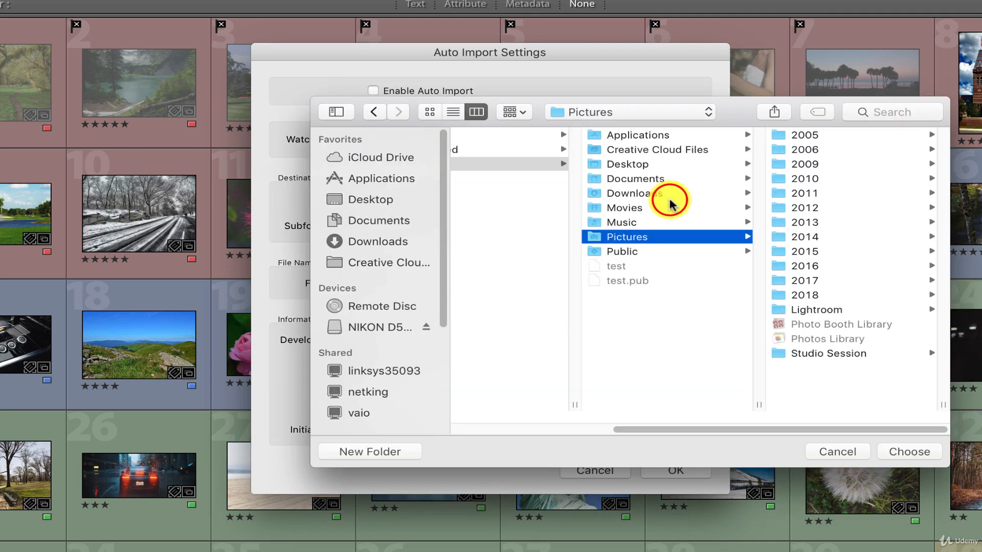
pyautogui.click(372, 203)
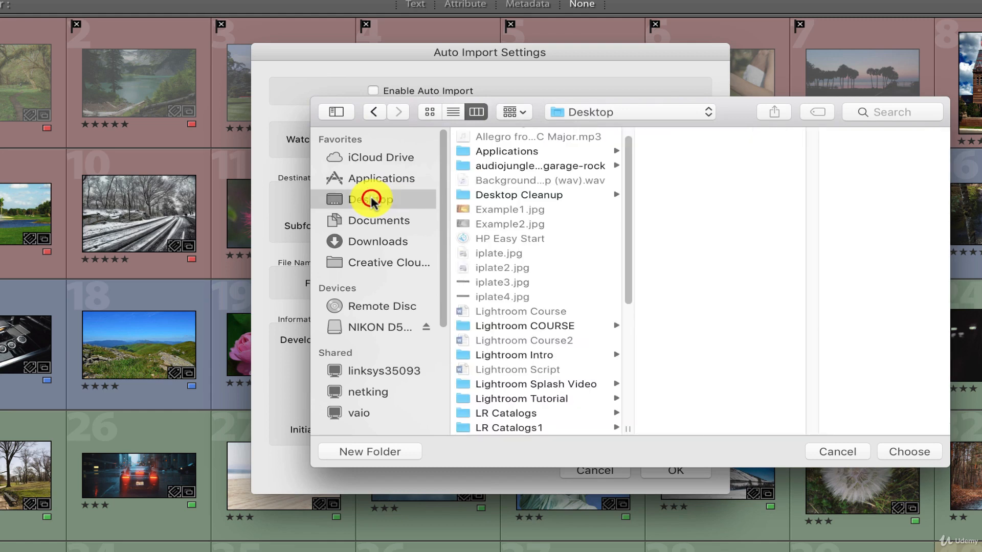
pyautogui.scroll(-5, 537, 271)
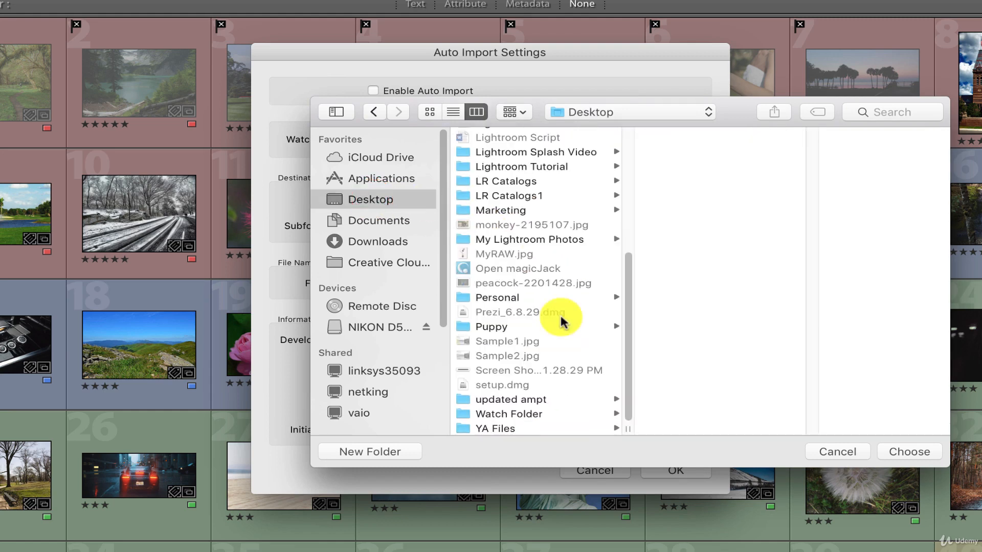
pyautogui.click(509, 238)
pyautogui.press('Return')
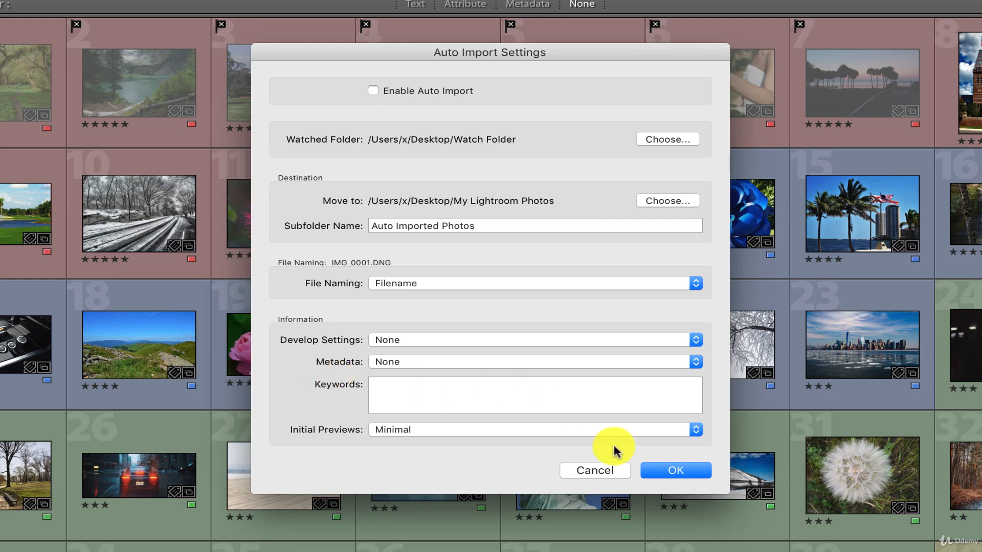
pyautogui.click(386, 92)
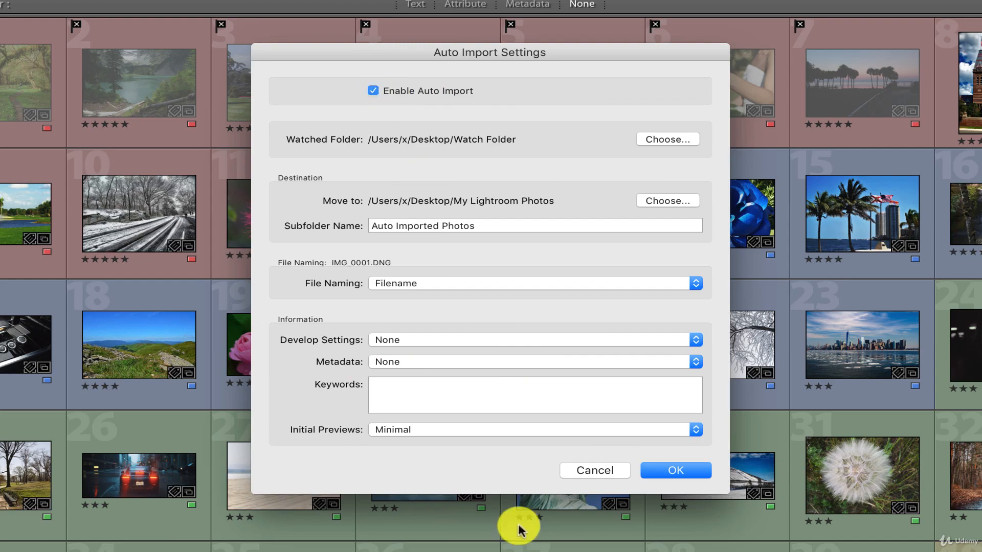
pyautogui.click(680, 469)
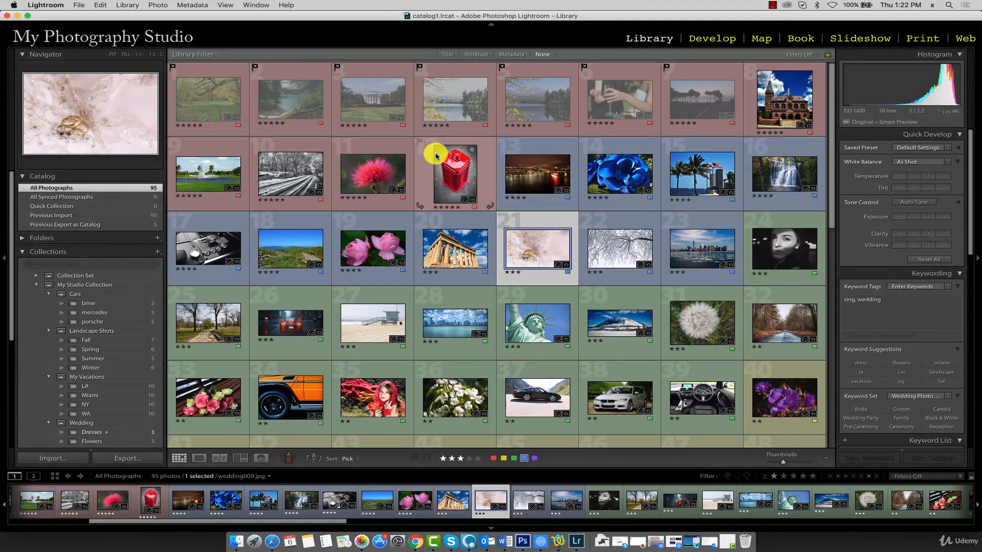
# Minimize Lightroom and open the My Lightroom Photos and Watch Folder windows side by side on the desktop.
pyautogui.click(17, 17)
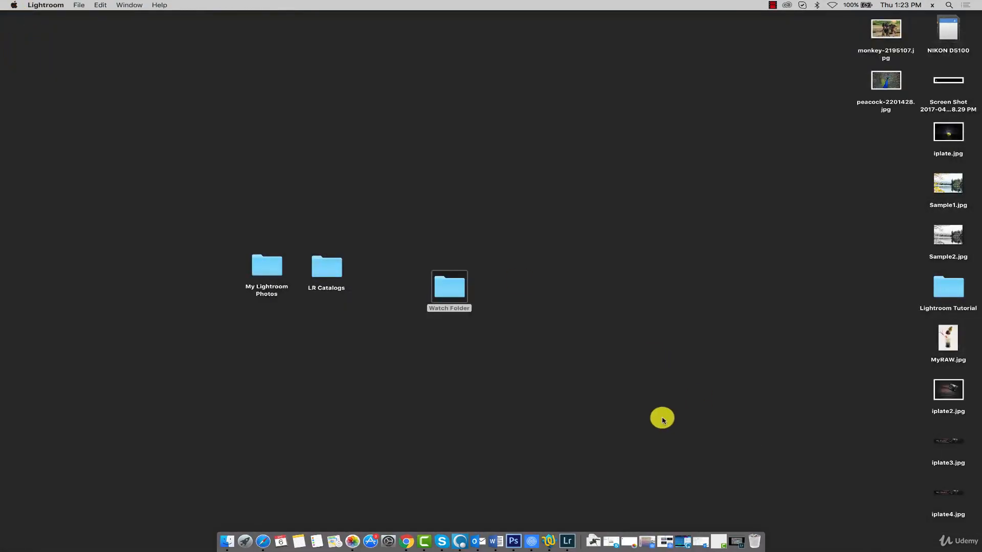
pyautogui.click(260, 269)
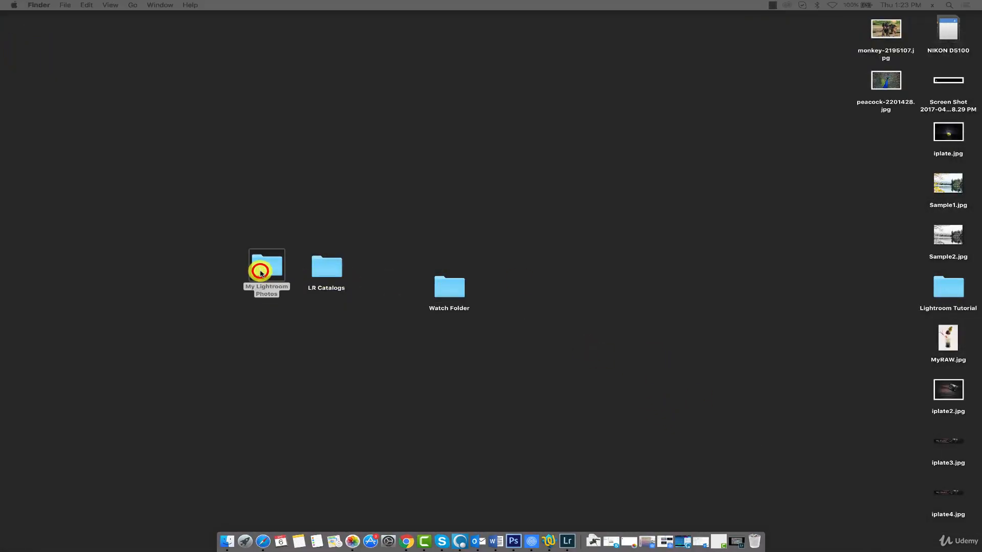
pyautogui.moveTo(980, 94); pyautogui.dragTo(139, 55)
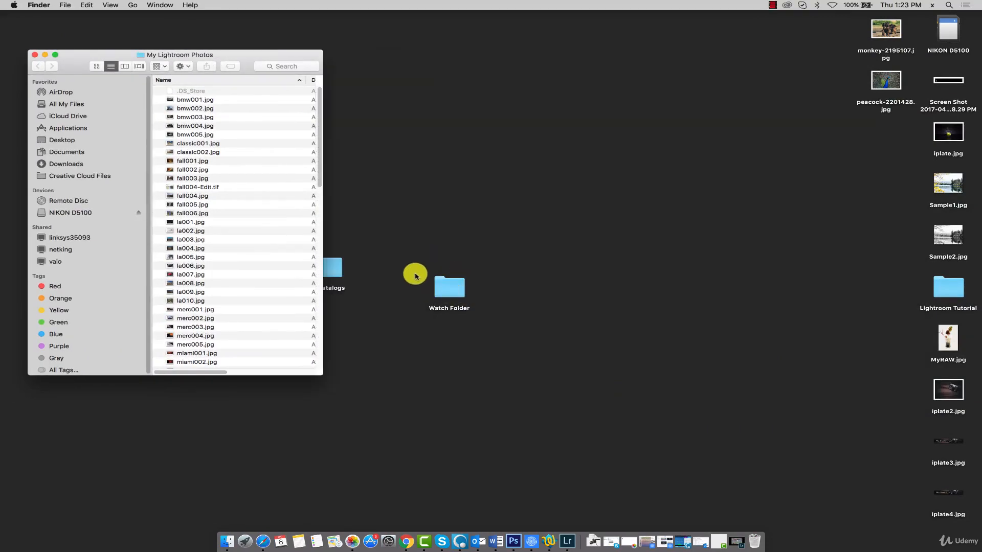
pyautogui.doubleClick(448, 287)
pyautogui.moveTo(150, 66); pyautogui.dragTo(443, 56)
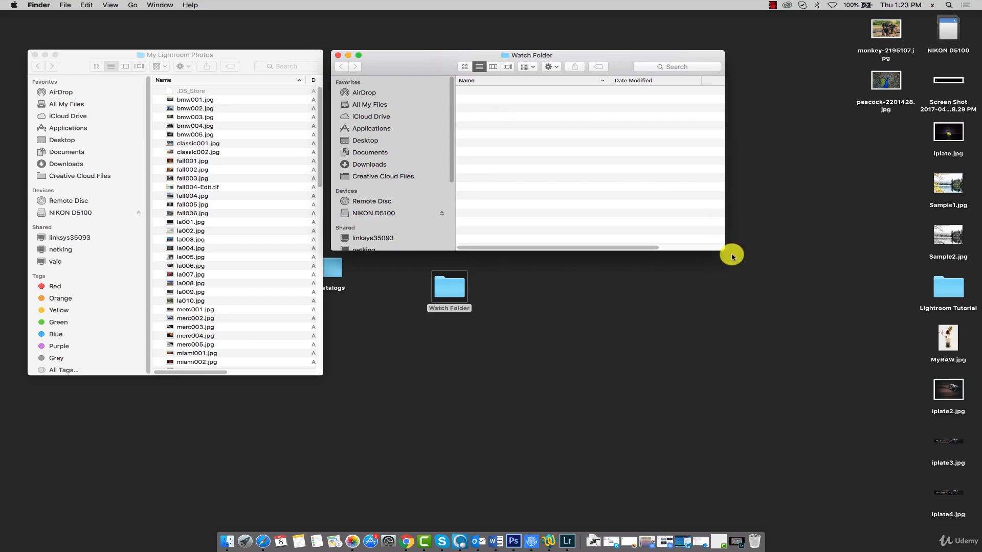
pyautogui.moveTo(724, 251); pyautogui.dragTo(638, 377)
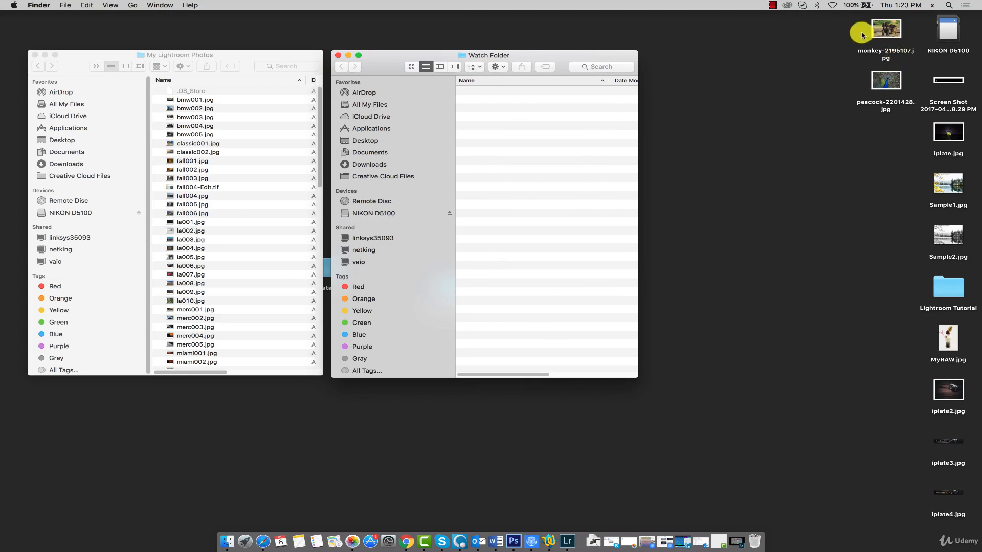
# Preview the desktop images monkey-2195107.jpg and peacock-2201428.jpg, and move both into Watch Folder.
pyautogui.doubleClick(887, 28)
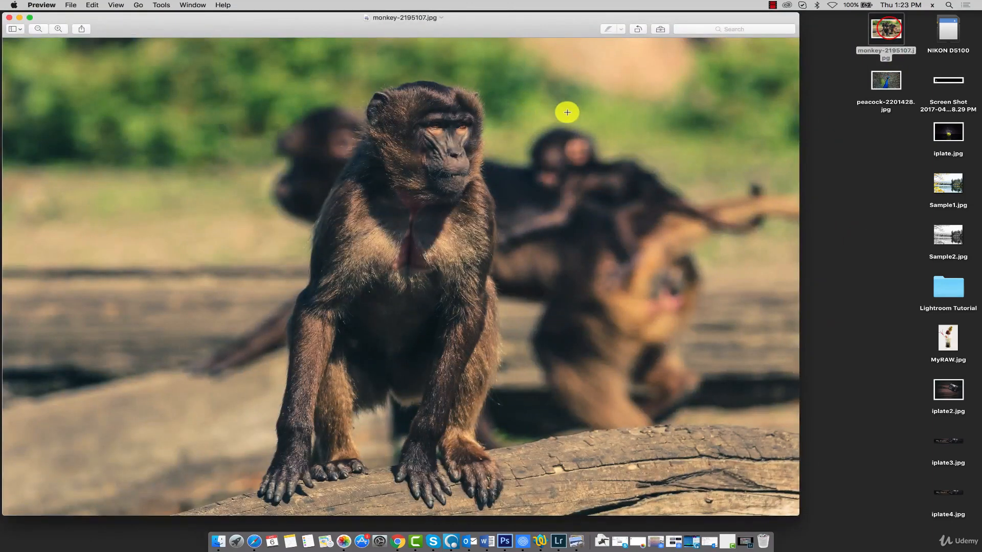
pyautogui.click(9, 18)
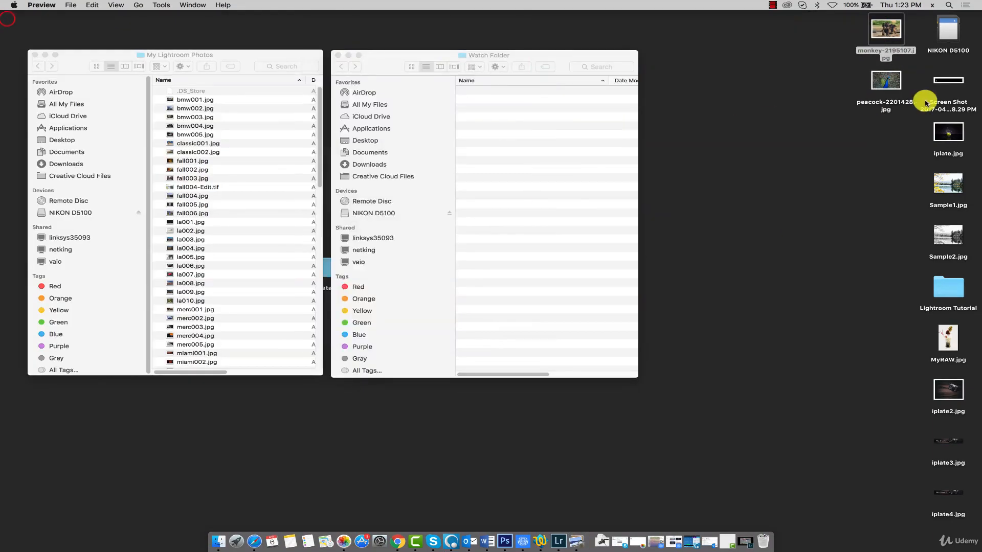
pyautogui.doubleClick(890, 89)
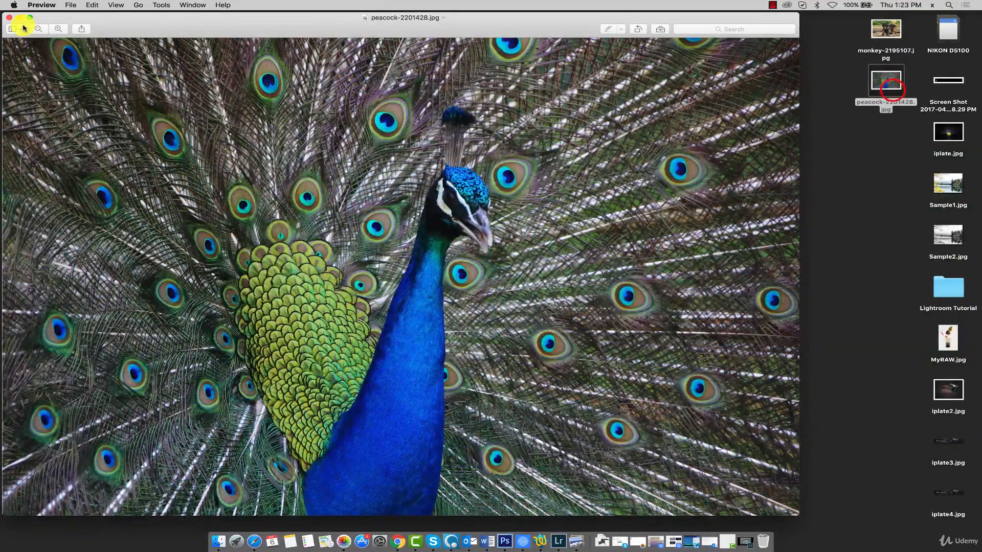
pyautogui.click(9, 19)
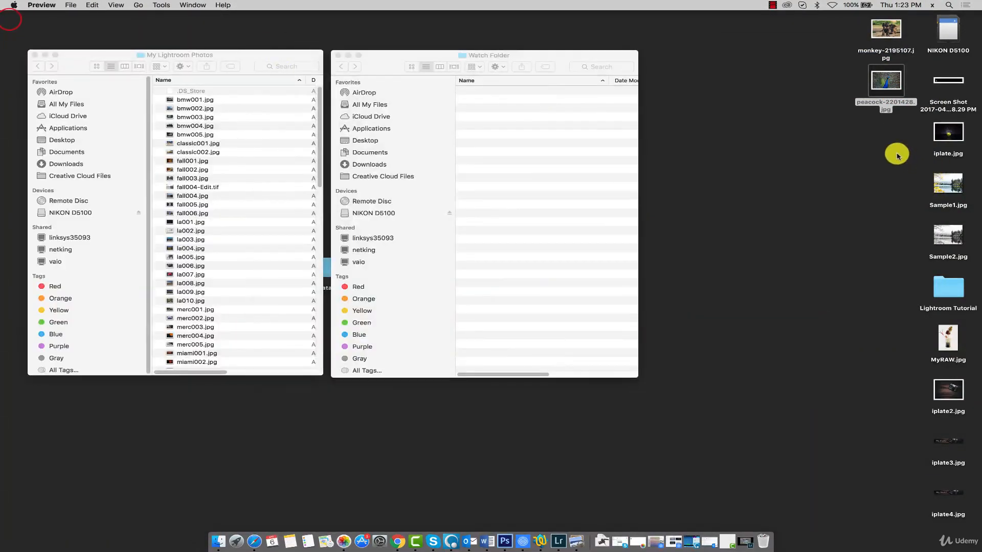
pyautogui.moveTo(885, 148); pyautogui.dragTo(520, 114)
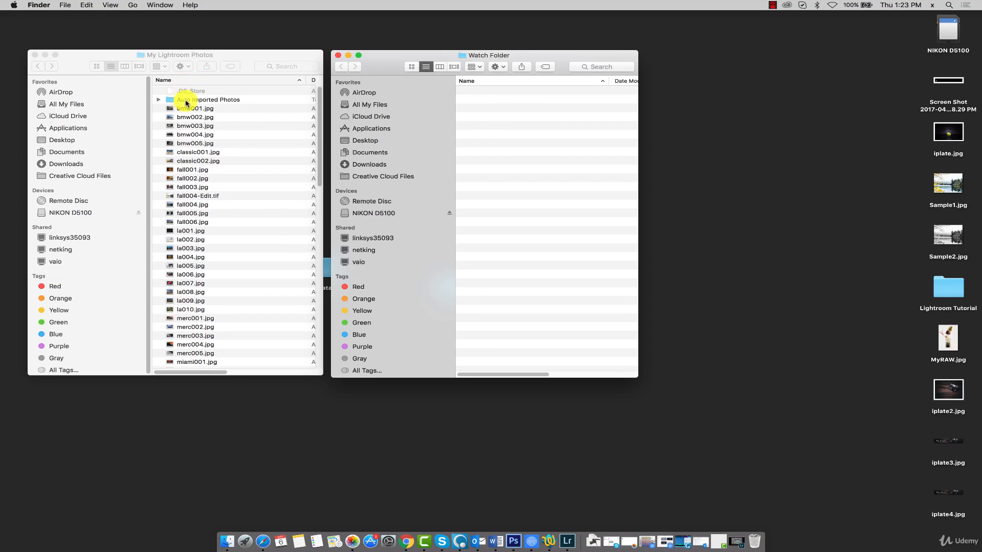
# Expand the Auto Imported Photos subfolder in My Lightroom Photos and check it for the monkey and peacock files.
pyautogui.click(182, 102)
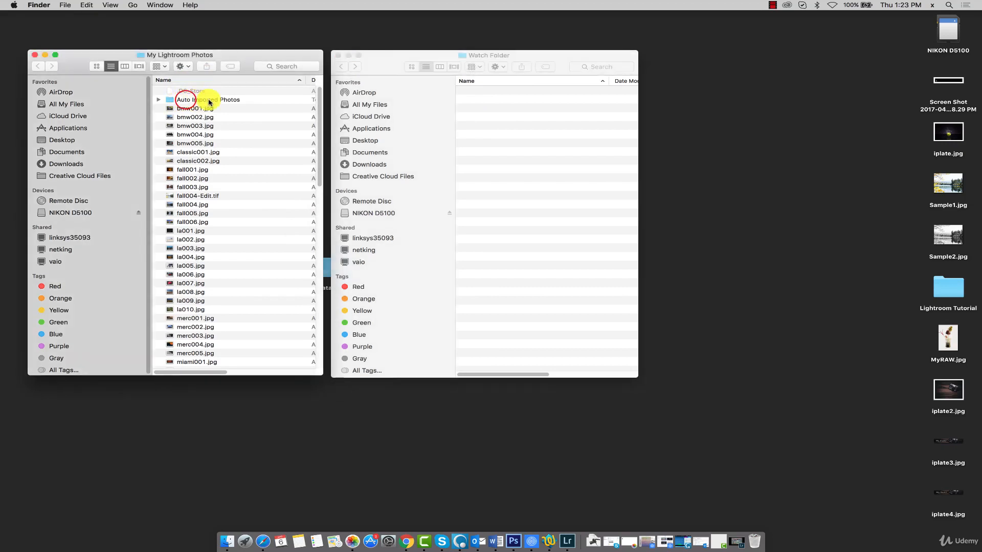
pyautogui.moveTo(322, 98); pyautogui.dragTo(341, 98)
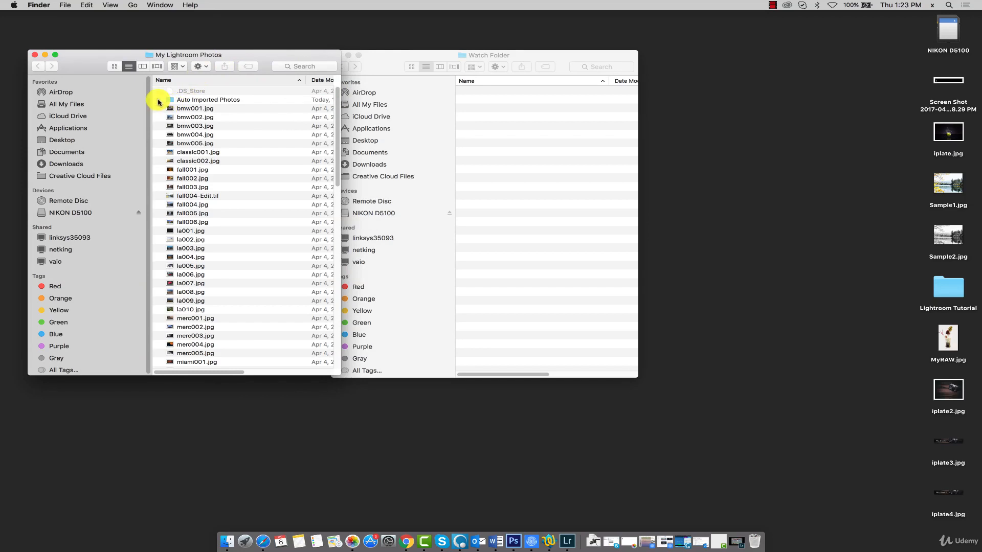
pyautogui.click(158, 101)
pyautogui.click(223, 120)
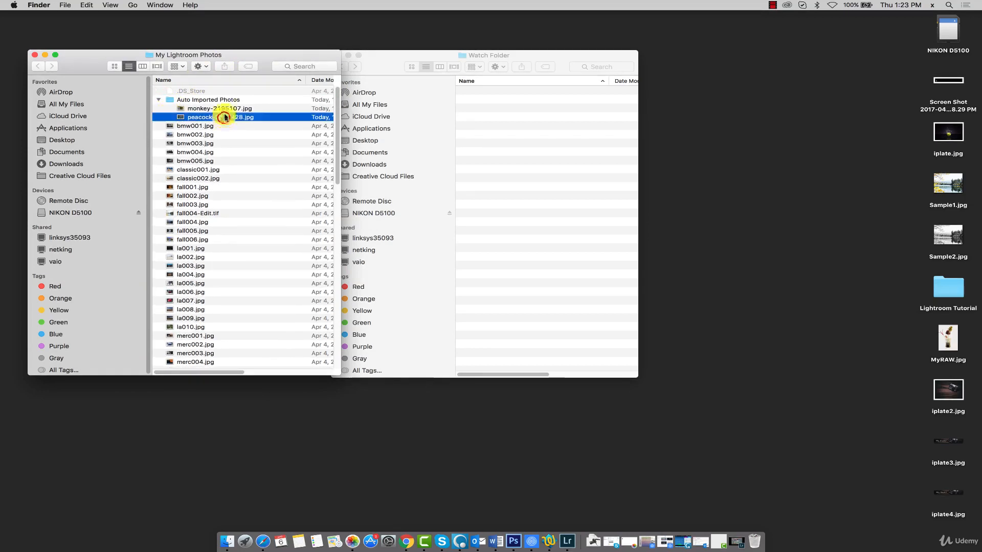
pyautogui.click(228, 108)
pyautogui.moveTo(100, 53); pyautogui.dragTo(87, 57)
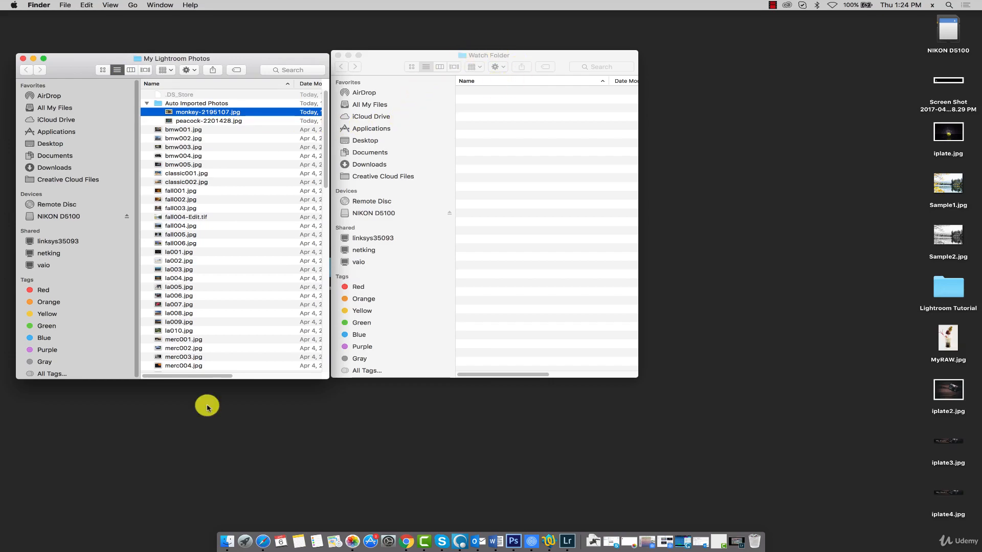
# Return to Lightroom and look through the All Photographs grid for the auto-imported peacock and monkey photos.
pyautogui.click(567, 543)
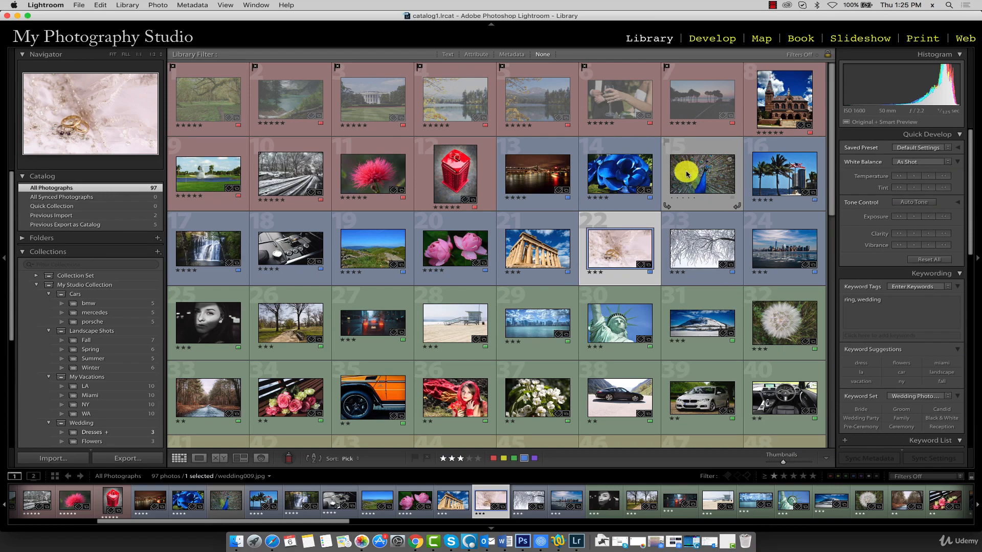
pyautogui.scroll(-5, 687, 177)
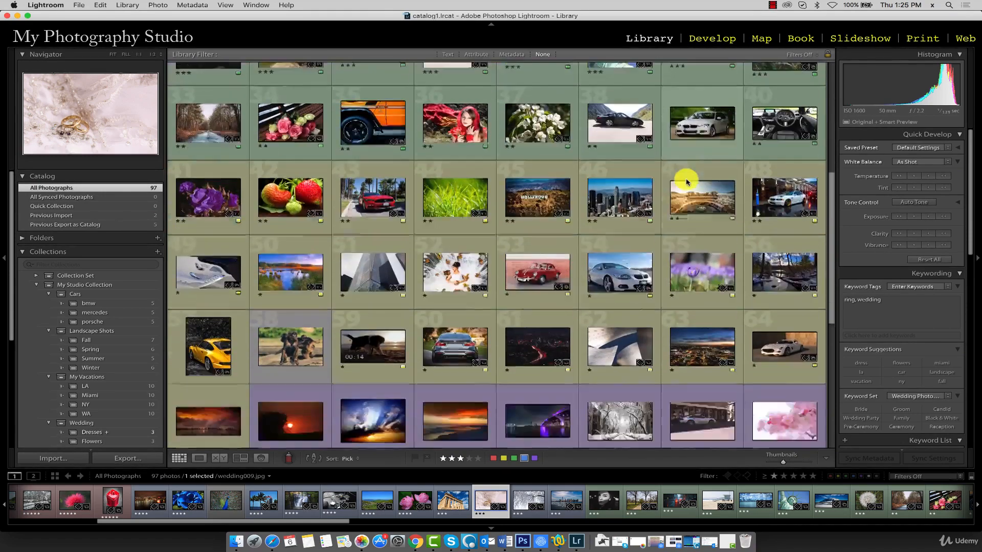